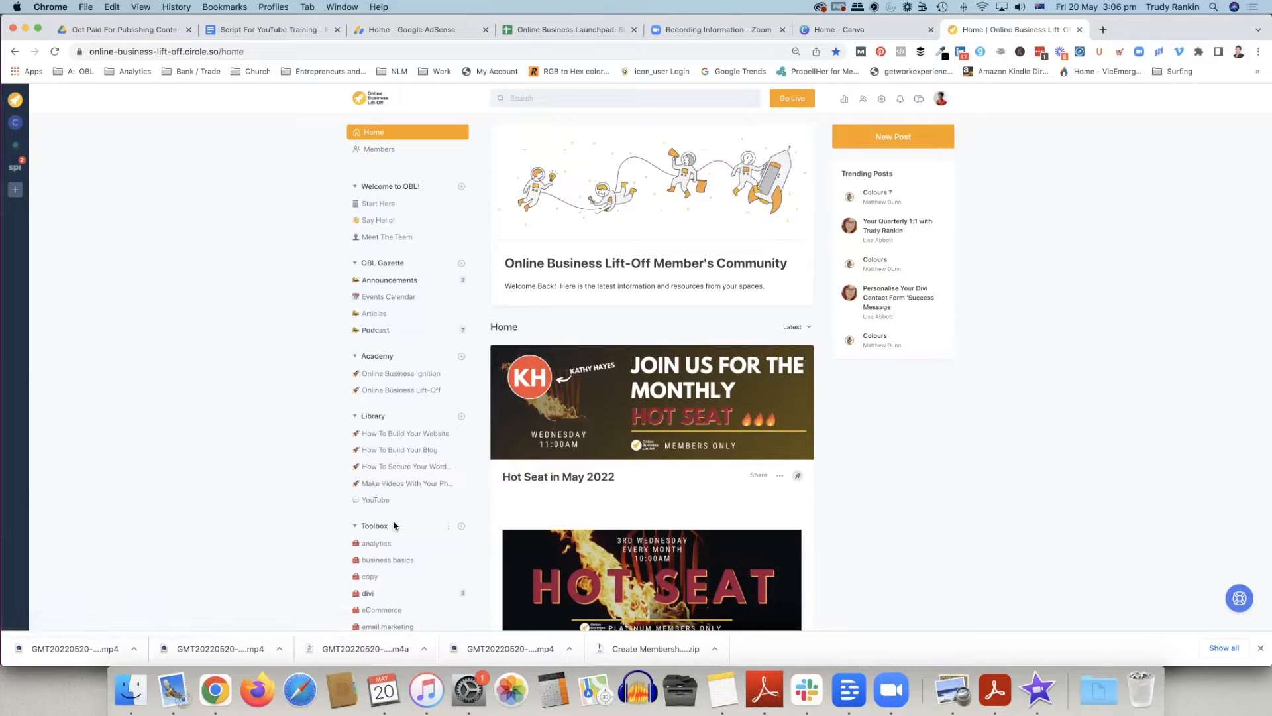
- Look through the community's existing space groups, including the spaces in the Platinum Access group
{"action": "scroll", "coordinate": [395, 527], "scroll_direction": "down", "scroll_amount": 5}
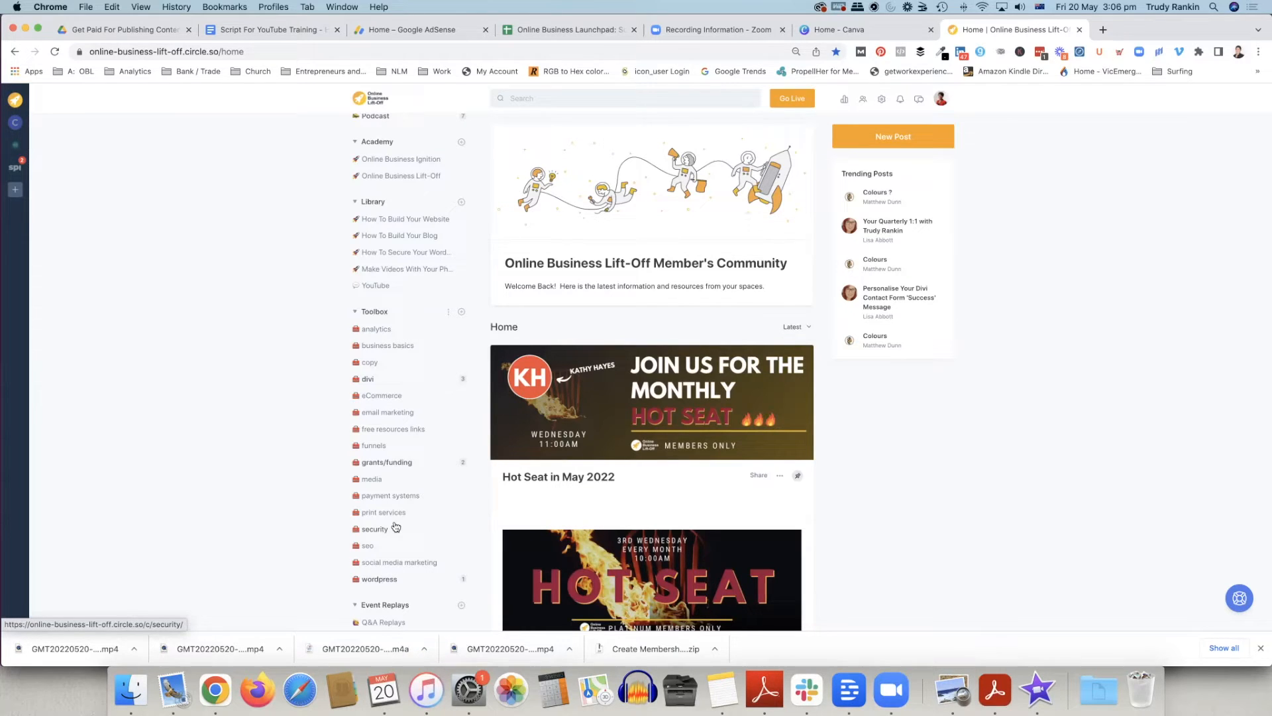
{"action": "scroll", "coordinate": [392, 514], "scroll_direction": "down", "scroll_amount": 5}
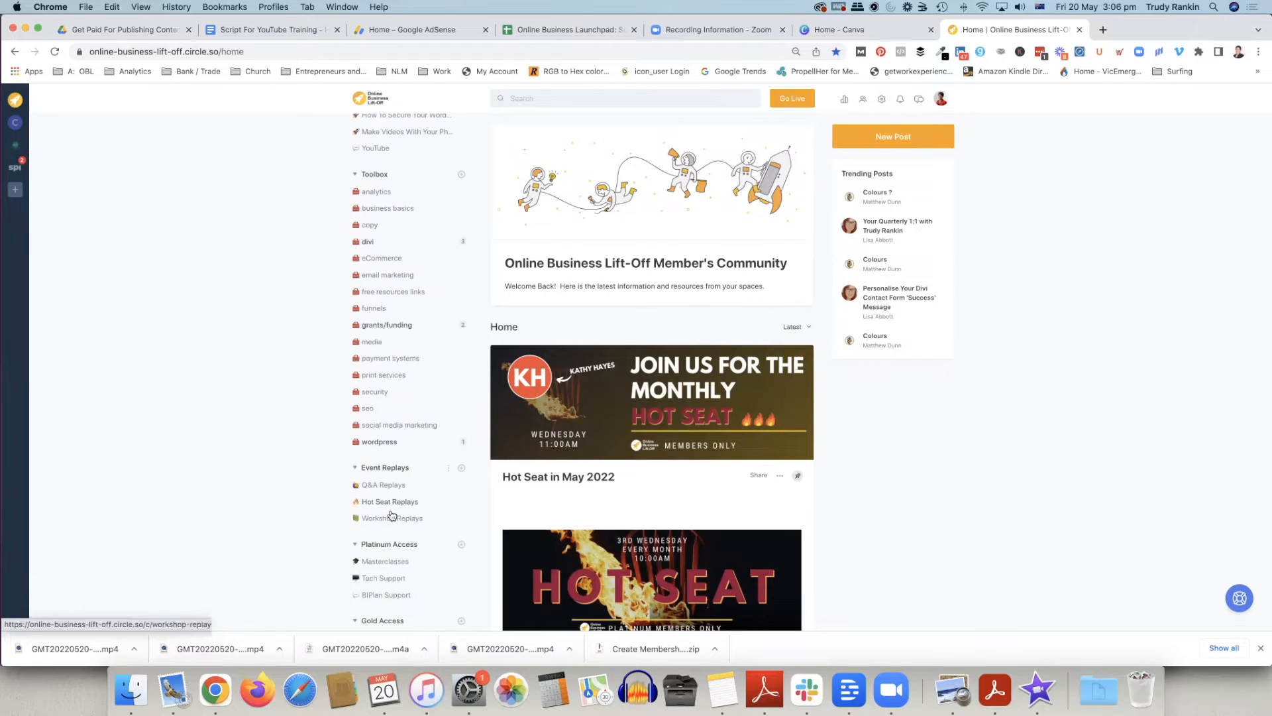
{"action": "scroll", "coordinate": [392, 515], "scroll_direction": "down", "scroll_amount": 6}
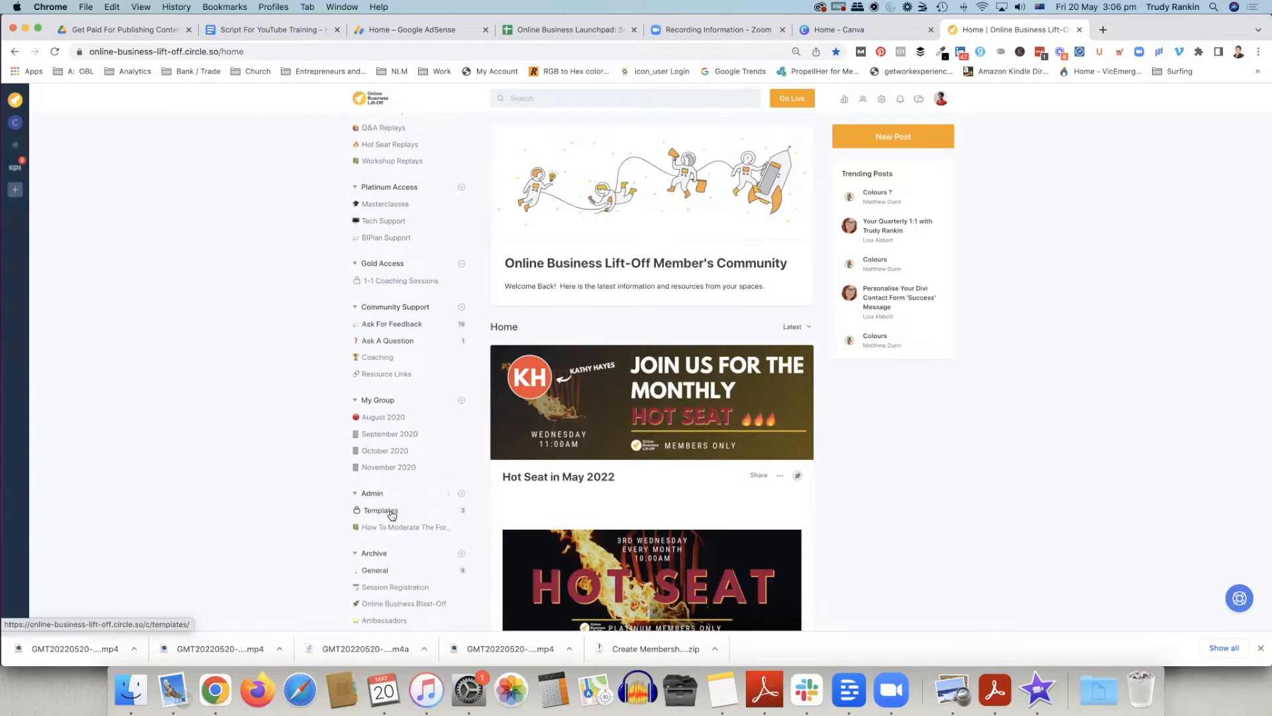
{"action": "scroll", "coordinate": [392, 514], "scroll_direction": "up", "scroll_amount": 4}
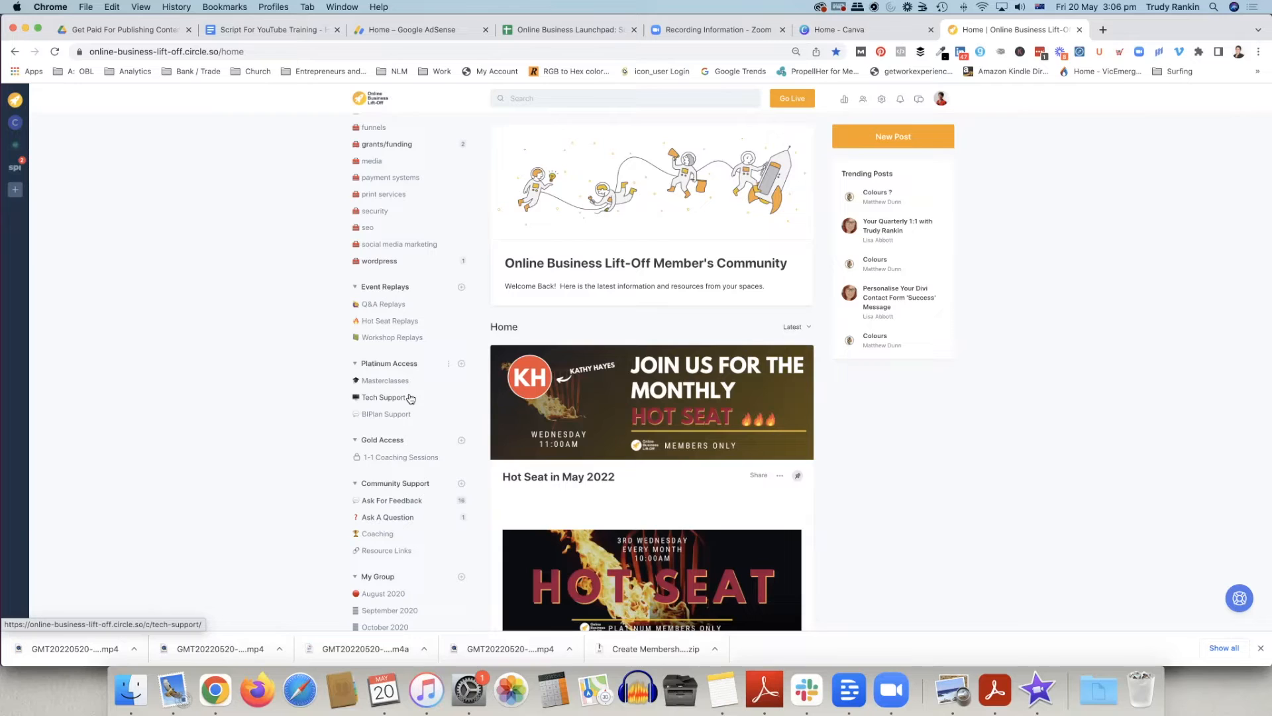
{"action": "left_click", "coordinate": [381, 363]}
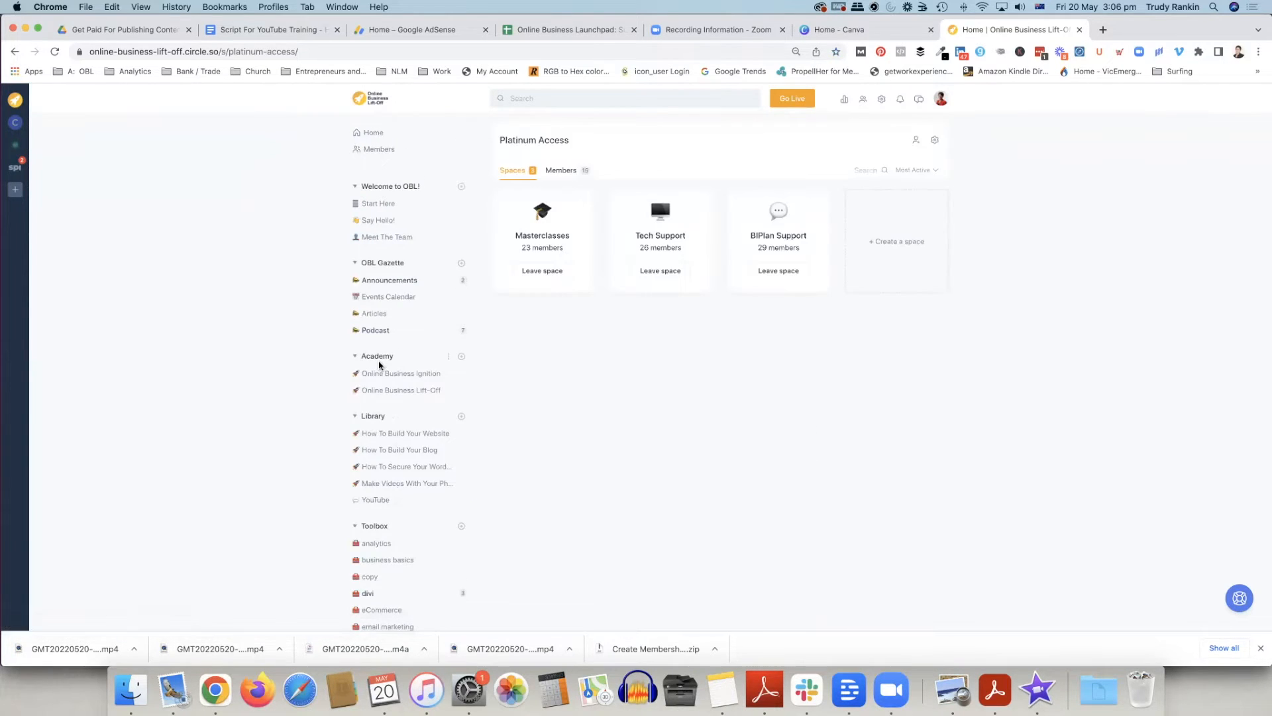
{"action": "scroll", "coordinate": [381, 367], "scroll_direction": "down", "scroll_amount": 2}
{"action": "scroll", "coordinate": [381, 367], "scroll_direction": "up", "scroll_amount": 1}
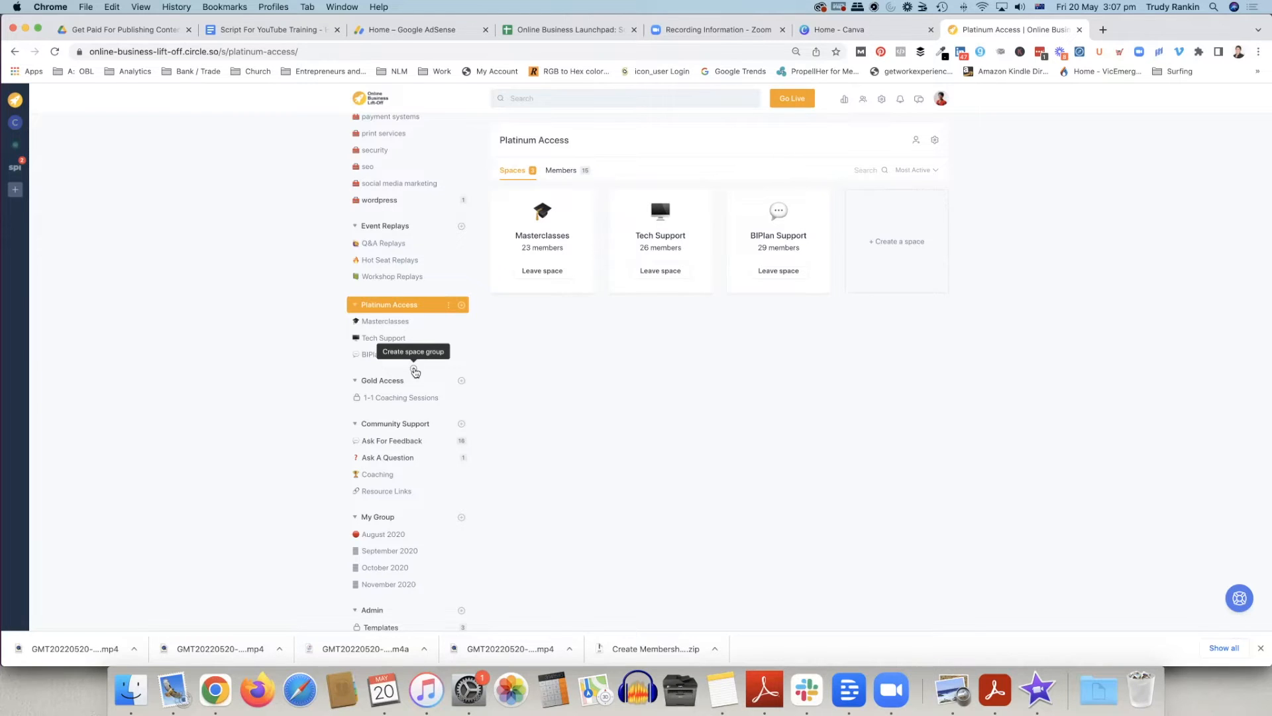
- Start a new space group below Platinum Access named "Silver Access" with the custom URL slug "silver-access"
{"action": "left_click", "coordinate": [413, 369]}
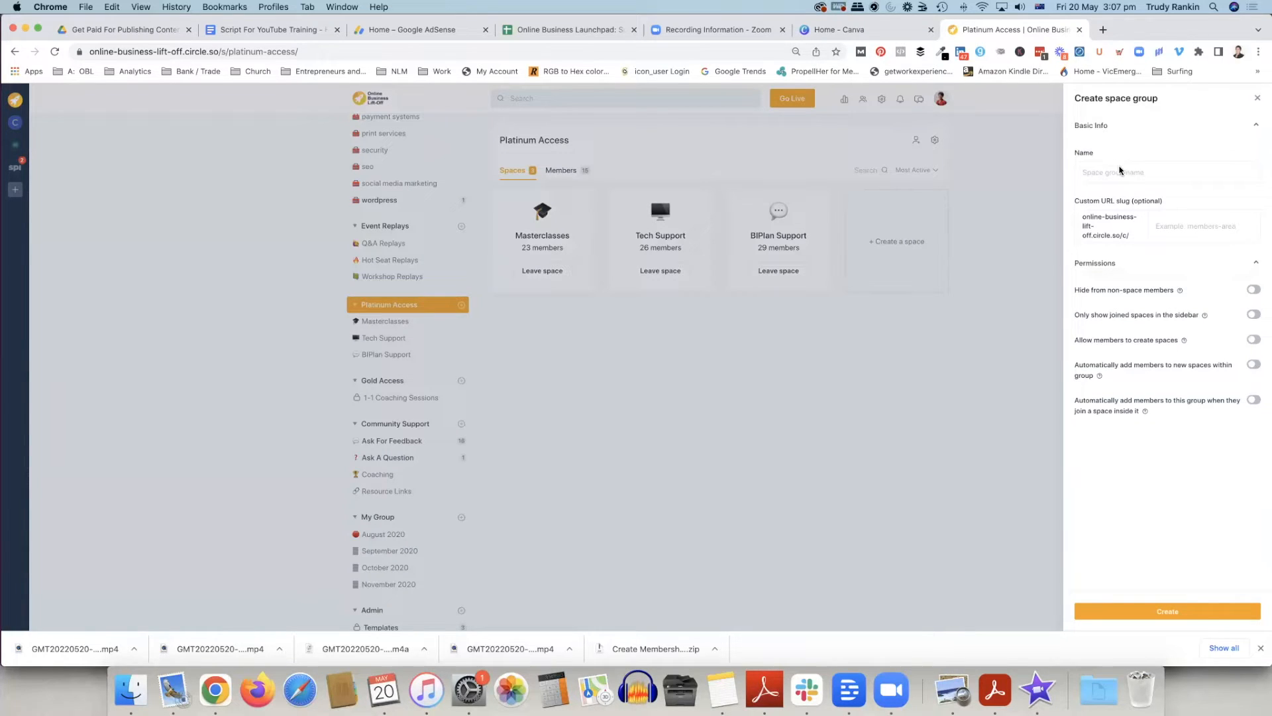
{"action": "left_click", "coordinate": [1123, 170]}
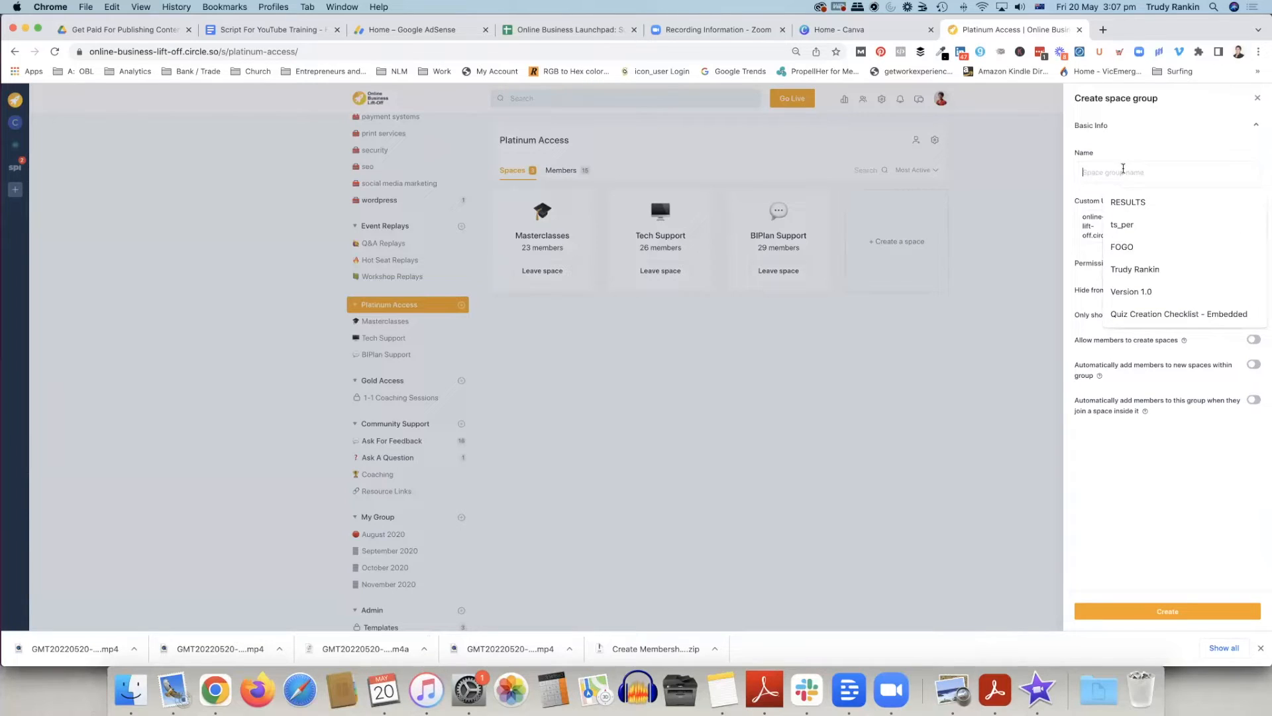
{"action": "type", "text": "Silver Access"}
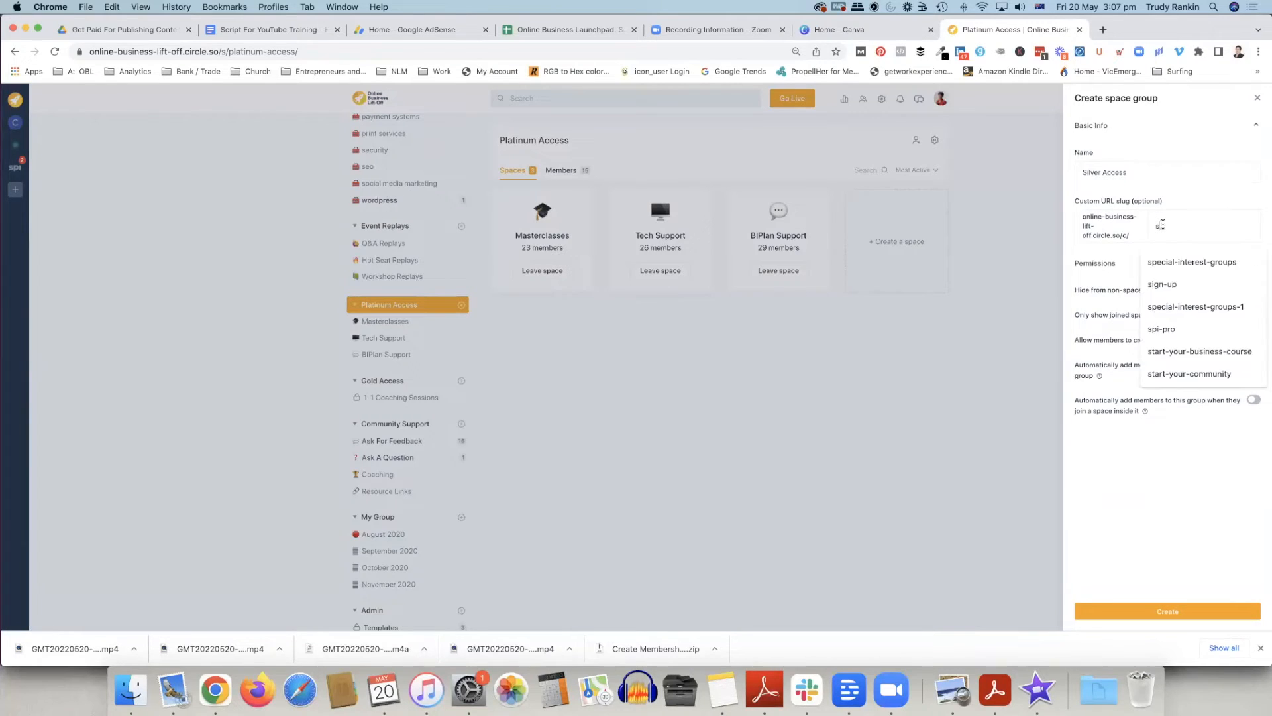
{"action": "type", "text": "ilver"}
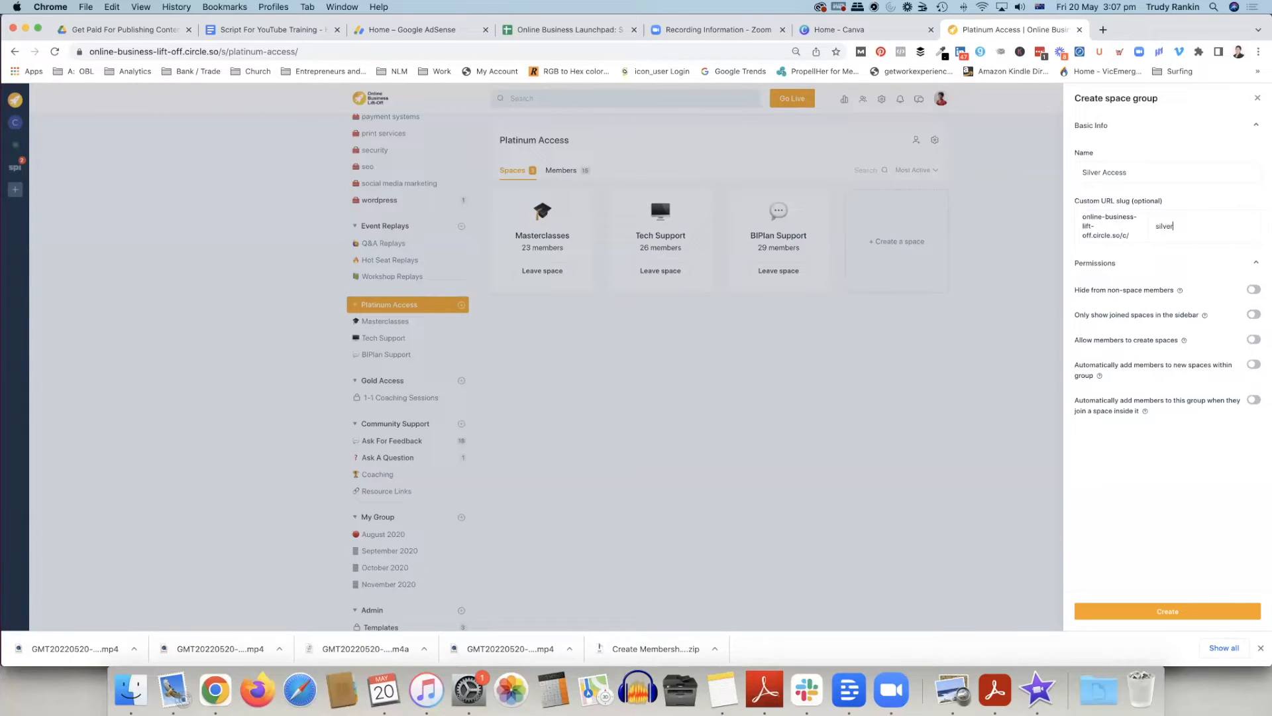
{"action": "type", "text": "-access"}
- Enable all five permissions for the Silver Access group, from hiding it from non-space members to automatically adding members, and create the group
{"action": "left_click", "coordinate": [1256, 264]}
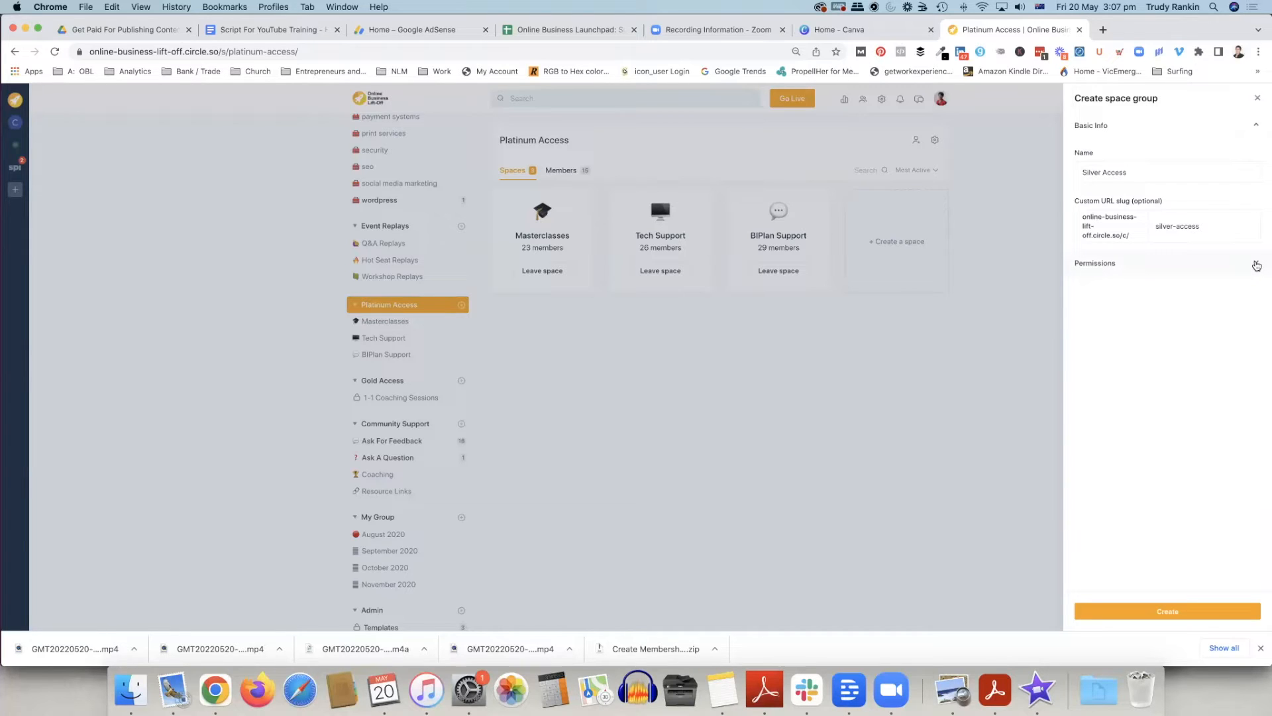
{"action": "left_click", "coordinate": [1257, 264]}
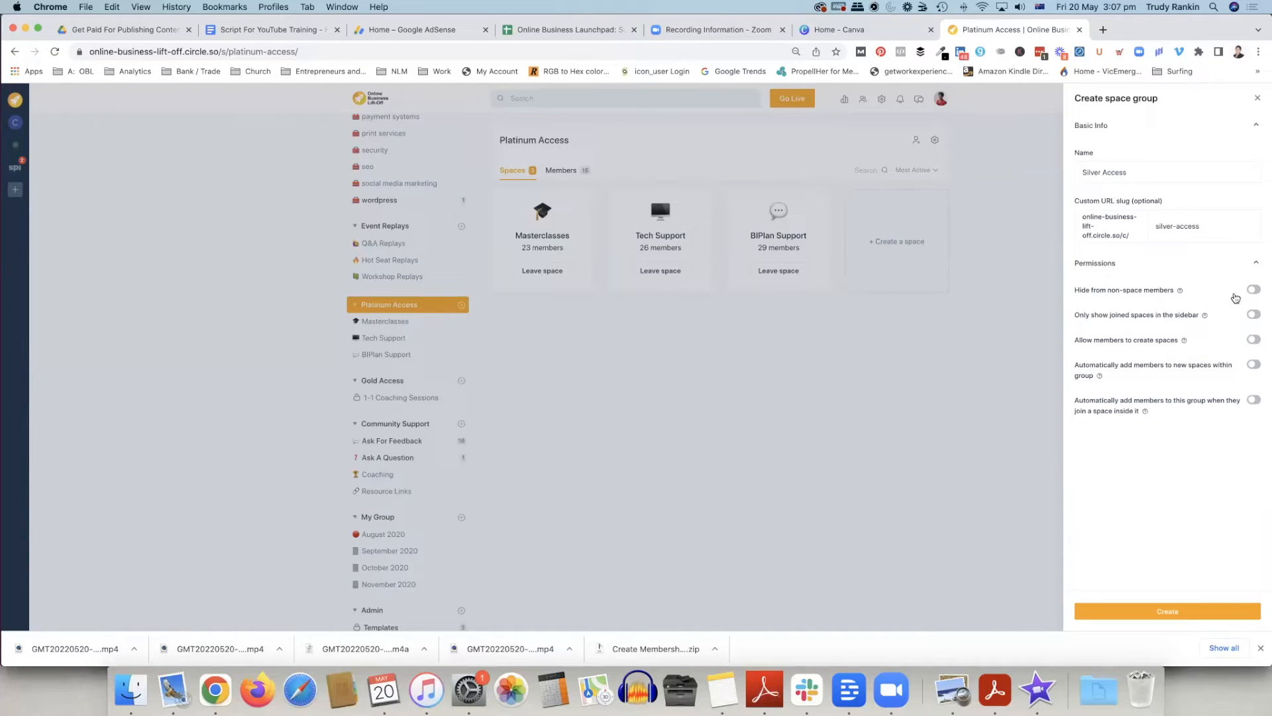
{"action": "left_click", "coordinate": [1255, 290]}
{"action": "left_click", "coordinate": [1255, 316]}
{"action": "left_click", "coordinate": [1259, 341]}
{"action": "left_click", "coordinate": [1255, 365]}
{"action": "left_click", "coordinate": [1250, 401]}
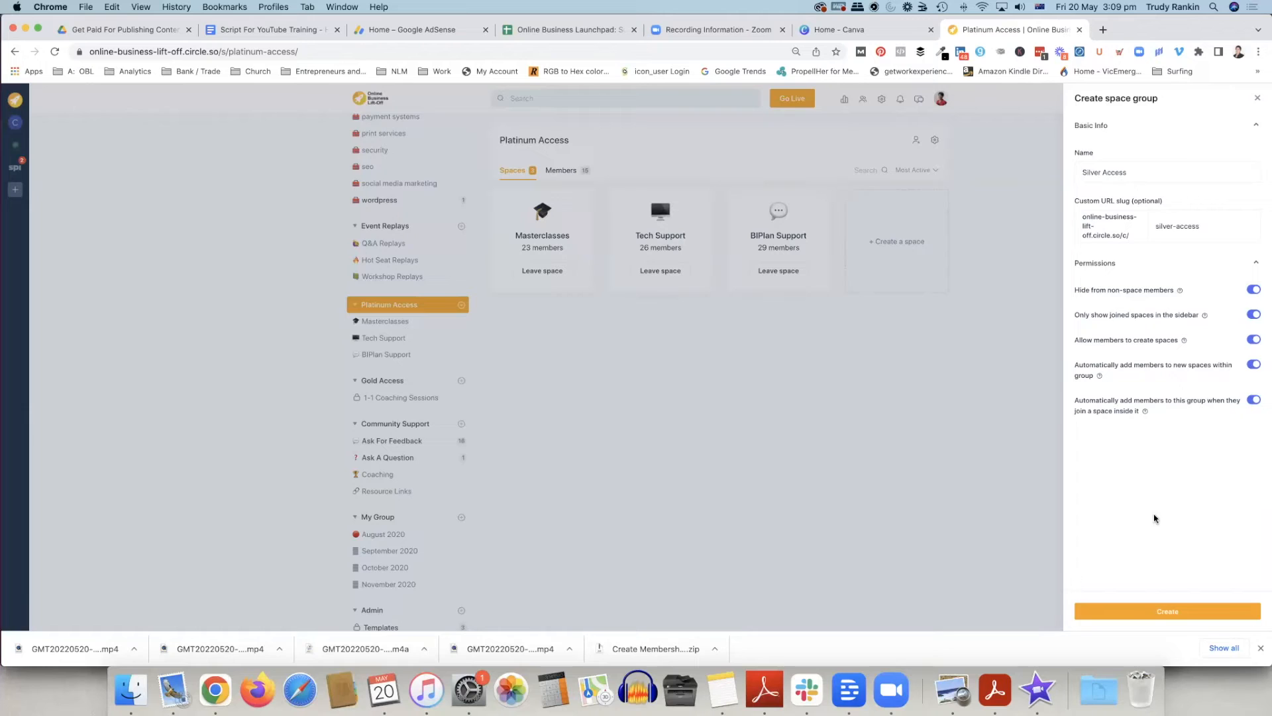
{"action": "left_click", "coordinate": [1165, 615]}
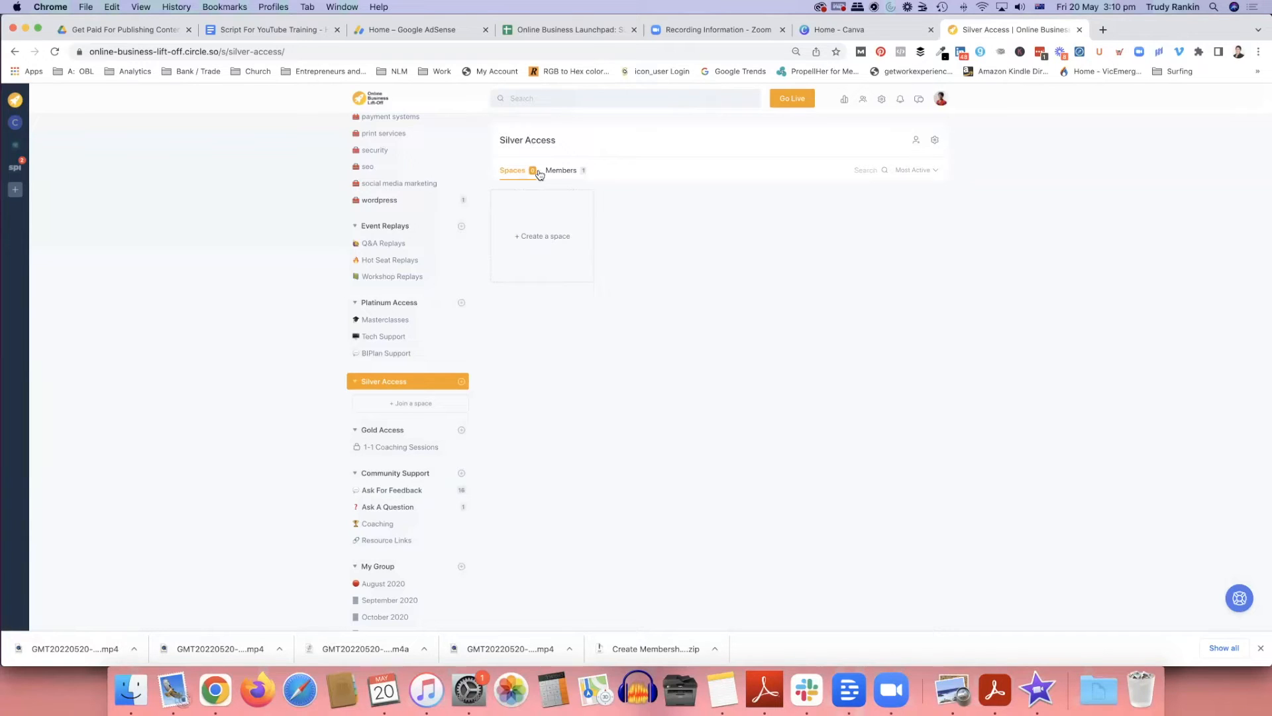
- Start a new space in the Silver Access group named "1-1 Coaching Sessions" with the type Posts
{"action": "left_click", "coordinate": [543, 237]}
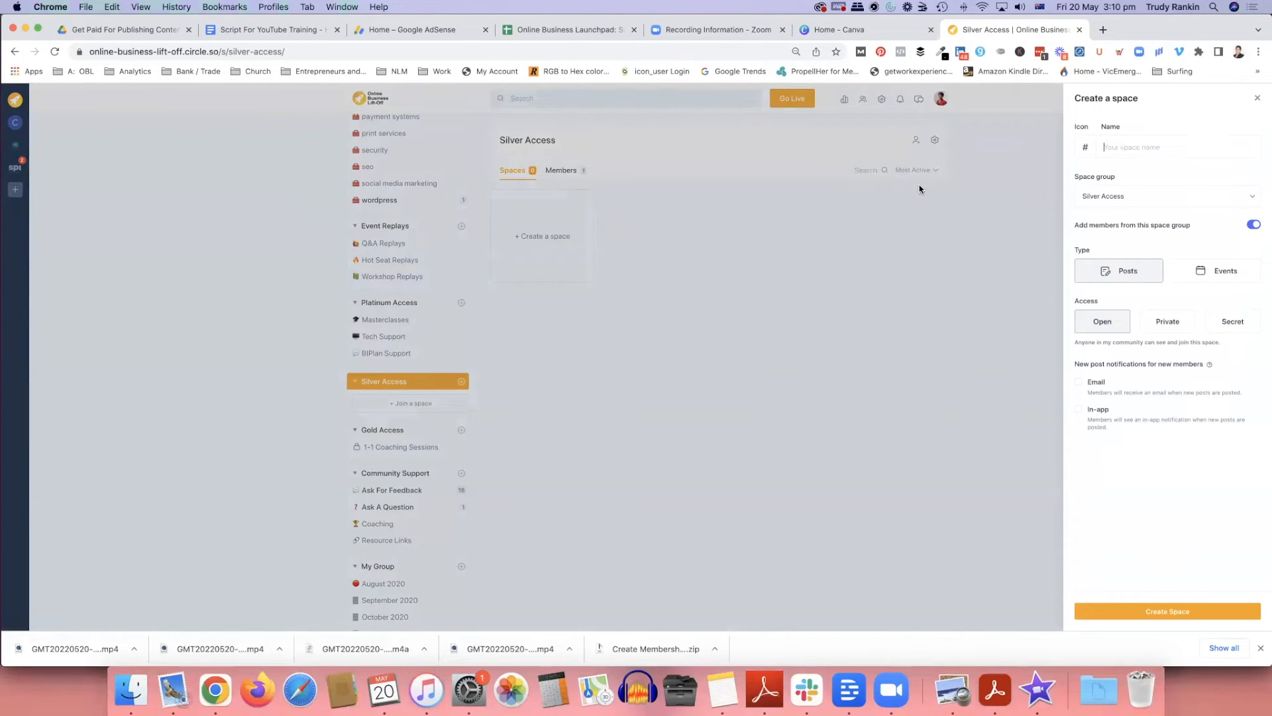
{"action": "left_click", "coordinate": [1154, 145]}
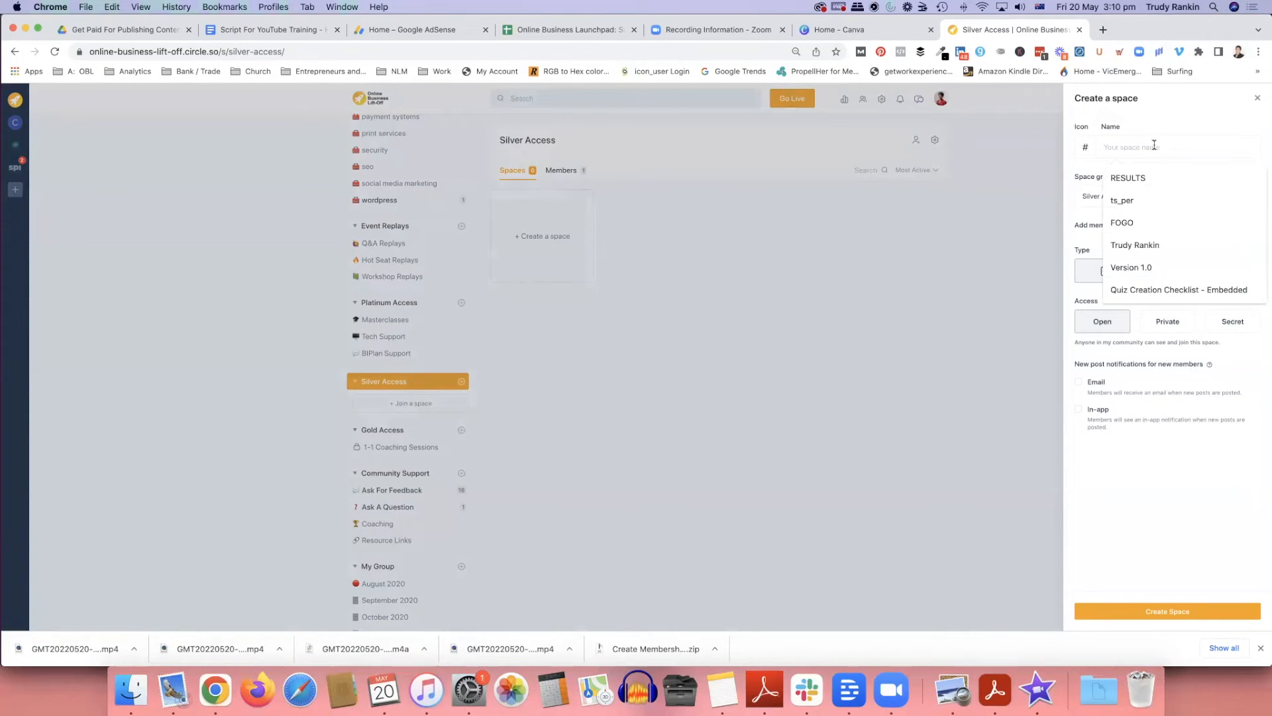
{"action": "type", "text": "1-"}
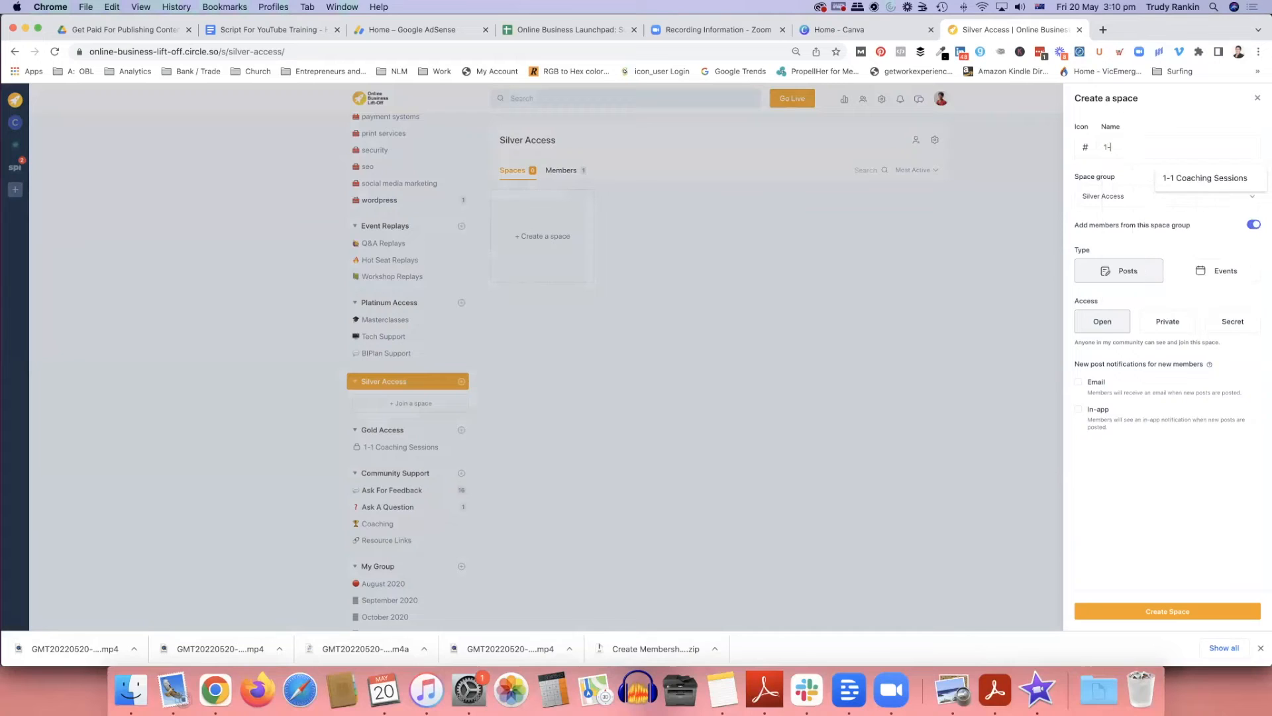
{"action": "type", "text": "1 coaching sessions"}
{"action": "left_click", "coordinate": [1203, 178]}
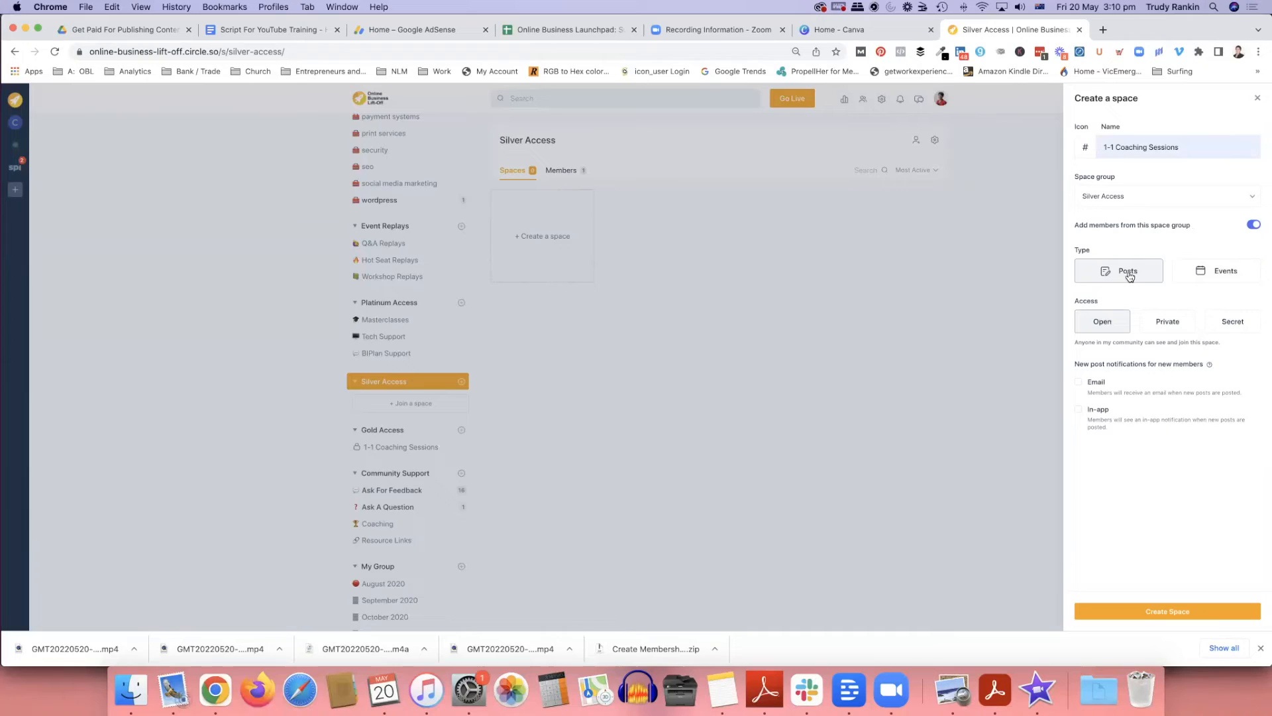
{"action": "left_click", "coordinate": [1222, 278]}
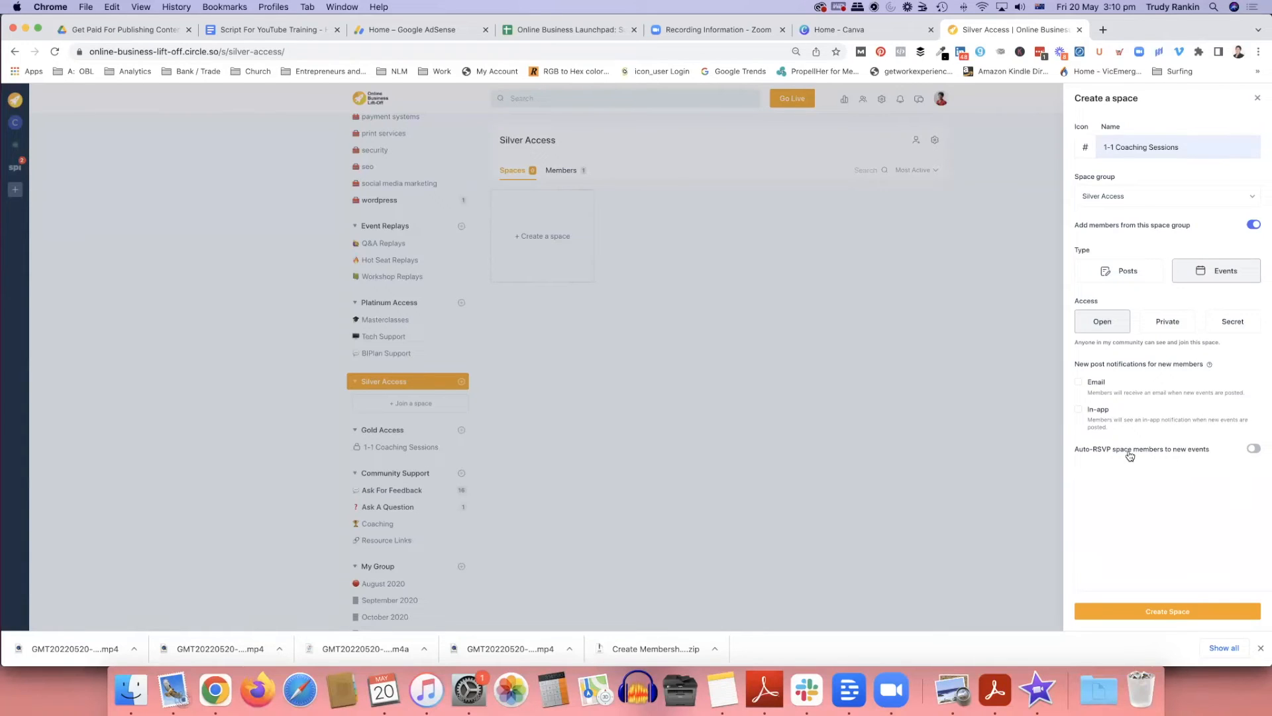
{"action": "left_click", "coordinate": [1122, 273]}
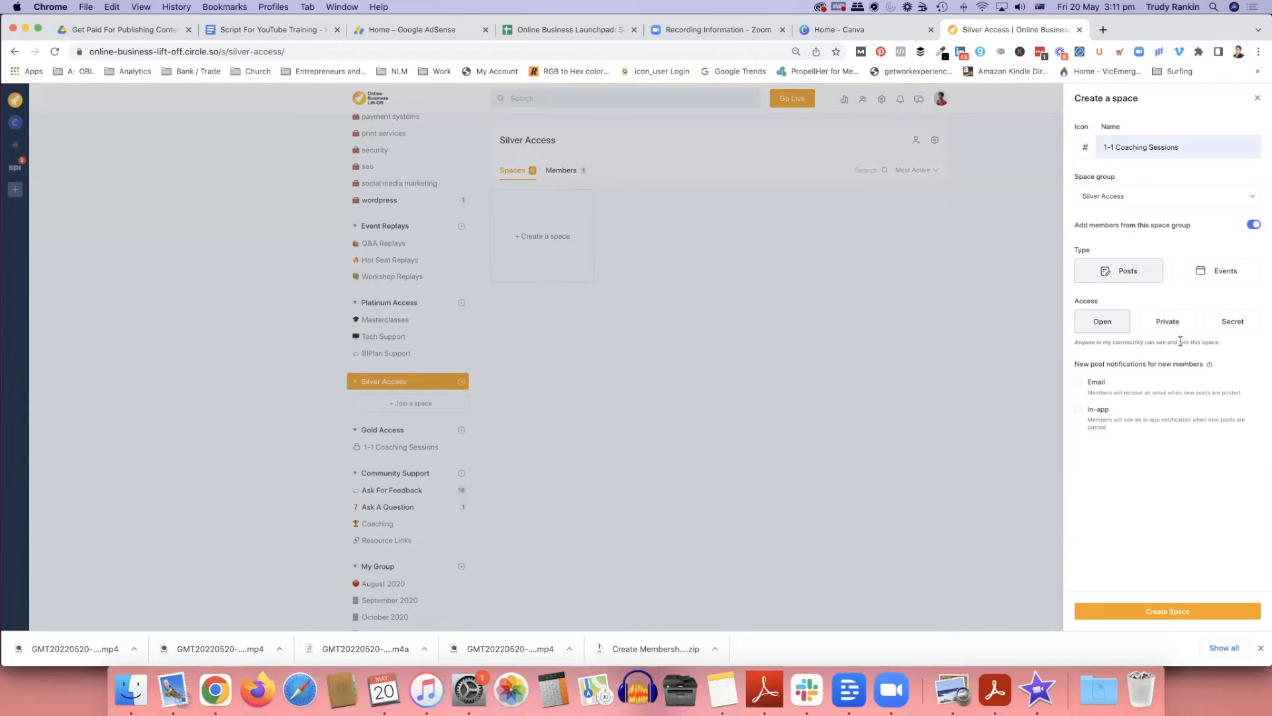
- Set the new space's access to Secret, enable email and in-app notifications of new posts for new members, and create the space
{"action": "left_click", "coordinate": [1164, 327]}
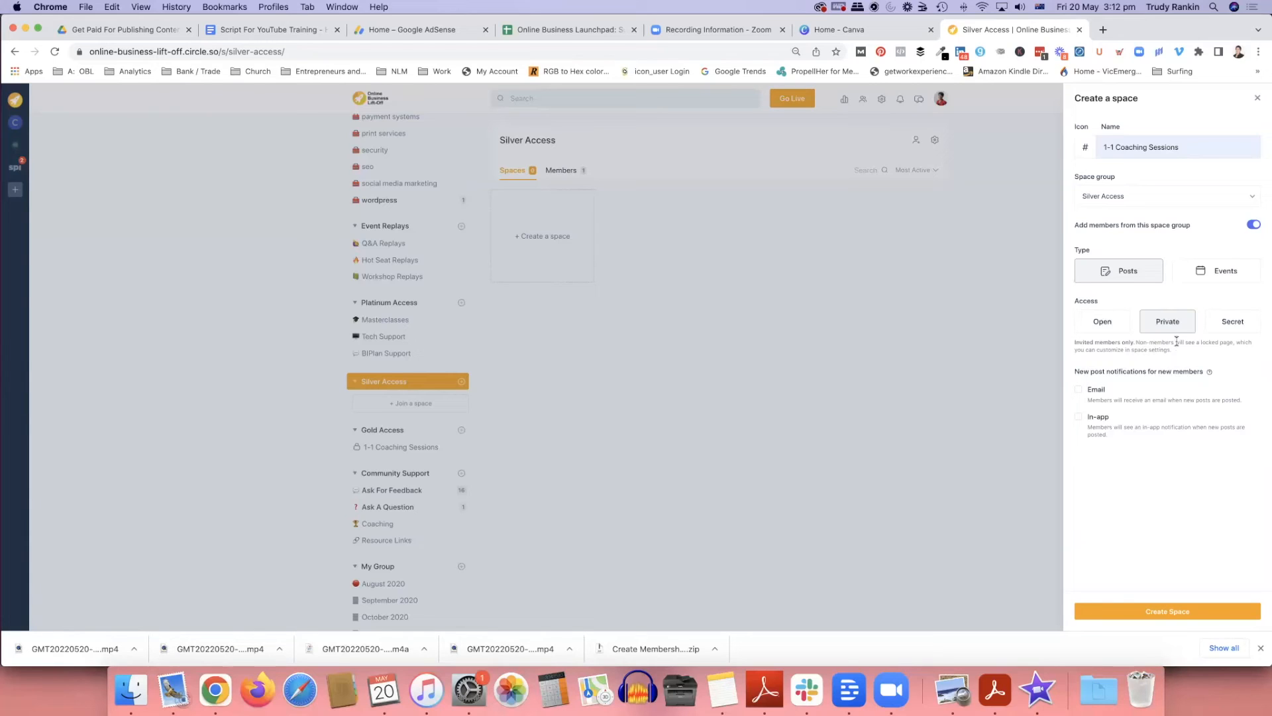
{"action": "left_click", "coordinate": [1233, 322]}
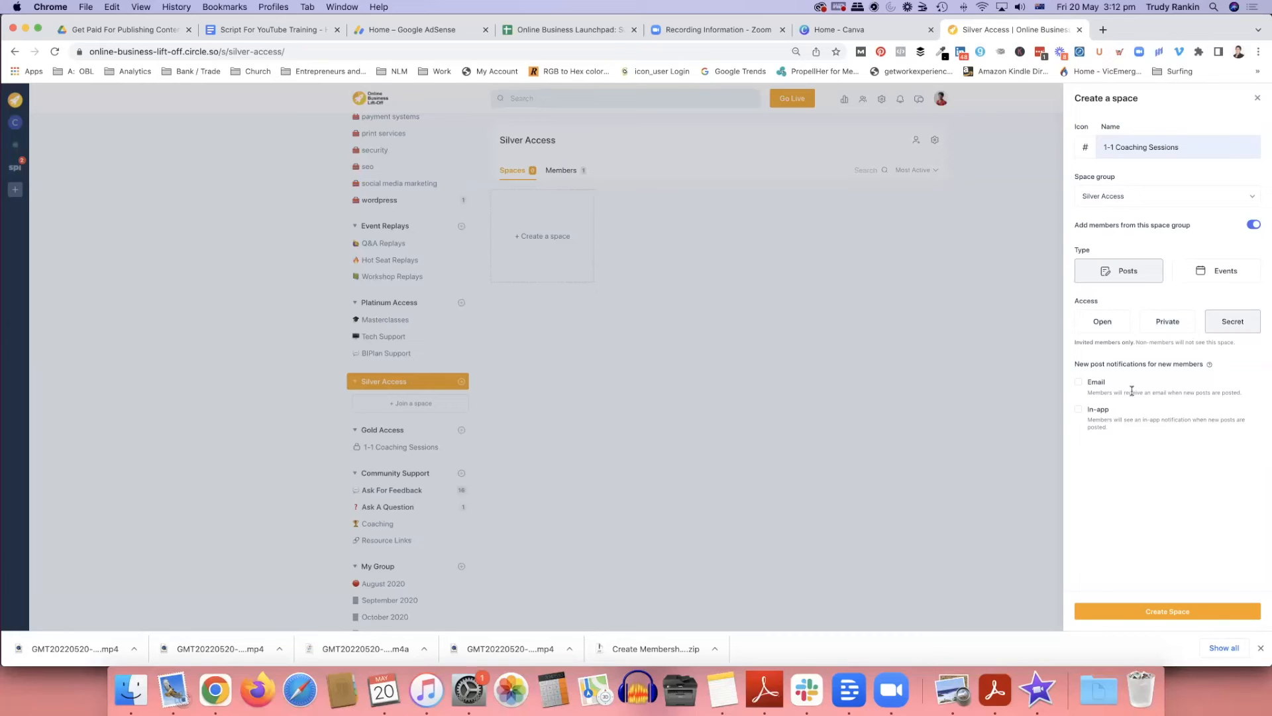
{"action": "left_click", "coordinate": [1079, 383]}
{"action": "left_click", "coordinate": [1078, 409]}
{"action": "left_click", "coordinate": [1167, 612]}
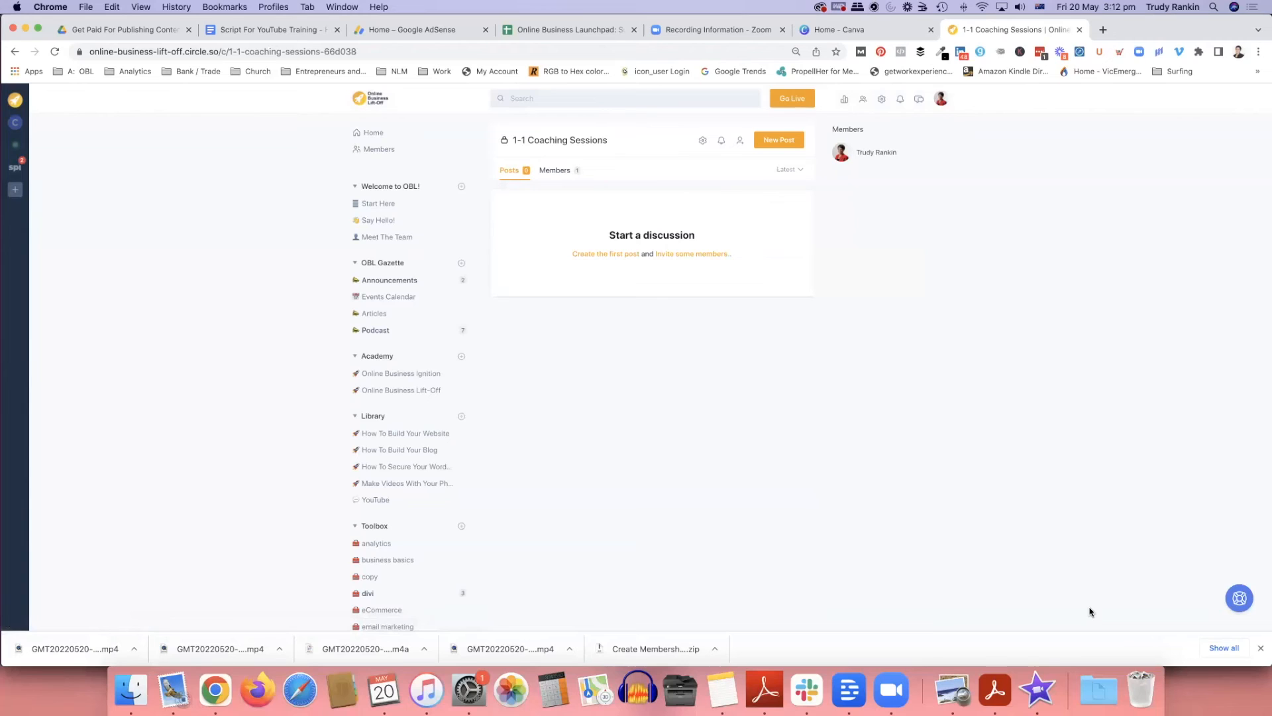
- Review the editable details of the new 1-1 Coaching Sessions space, and close them without changes
{"action": "left_click", "coordinate": [703, 142]}
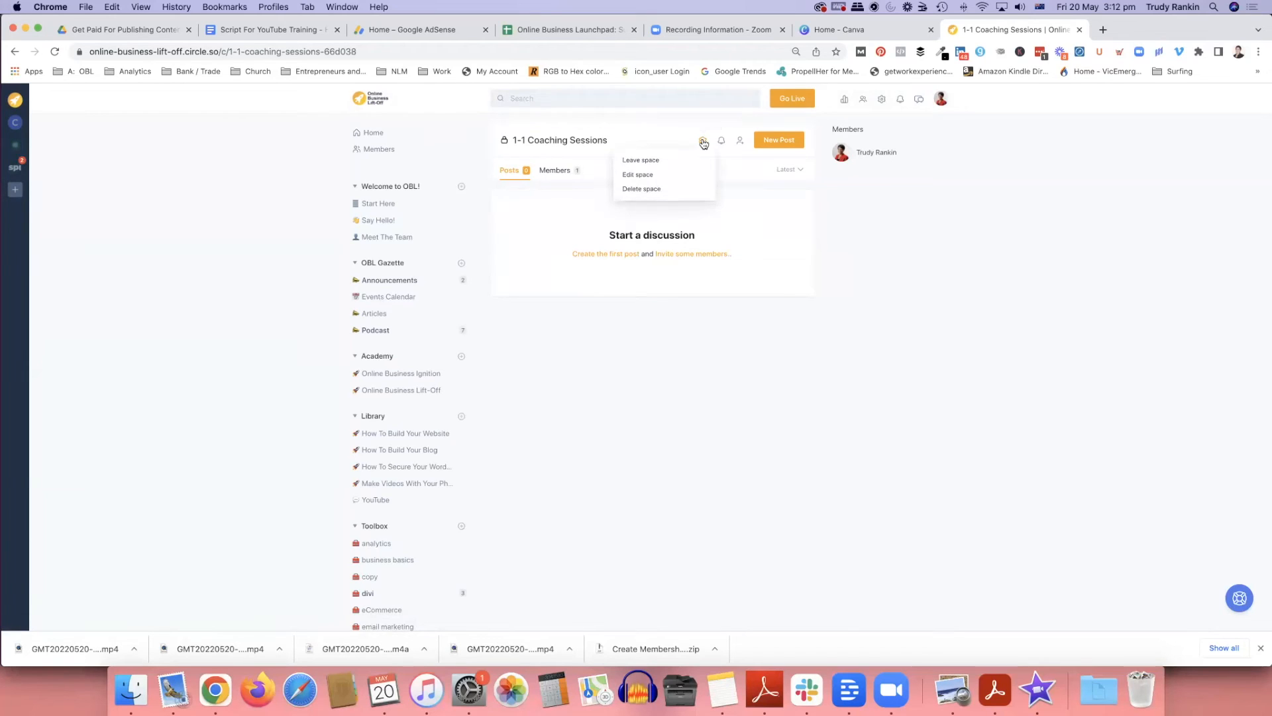
{"action": "left_click", "coordinate": [638, 176]}
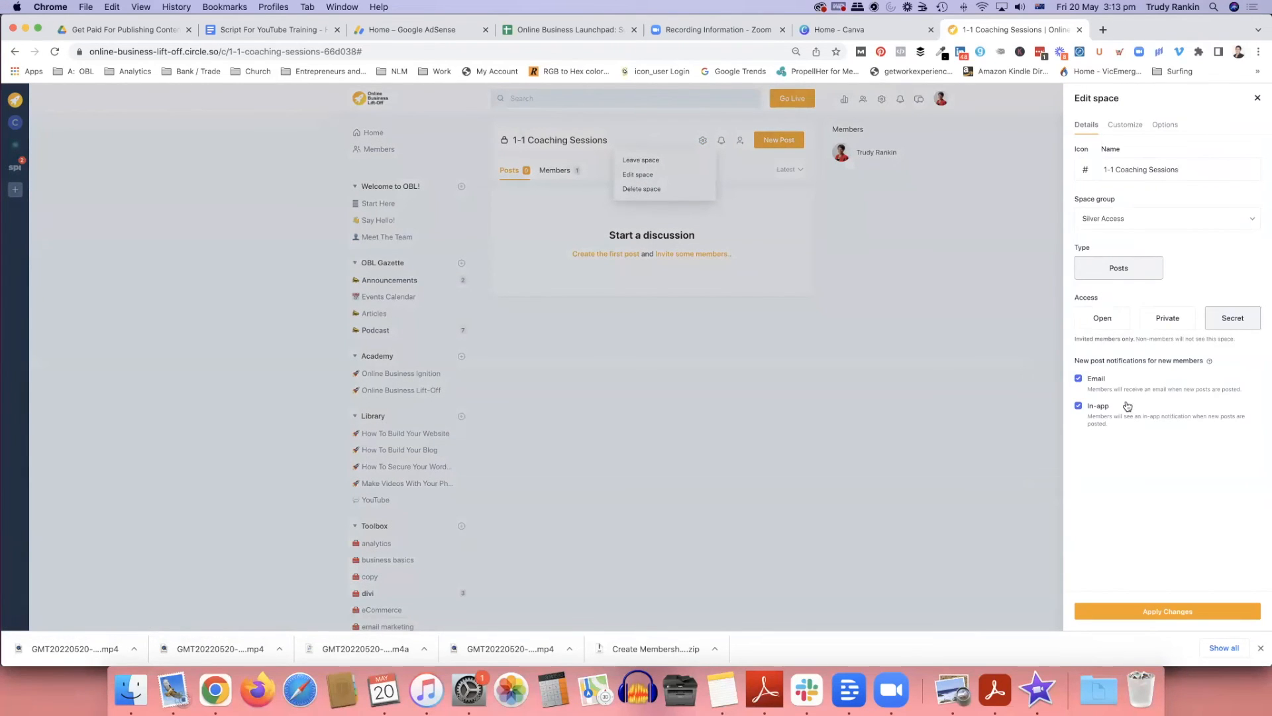
{"action": "left_click", "coordinate": [1258, 99]}
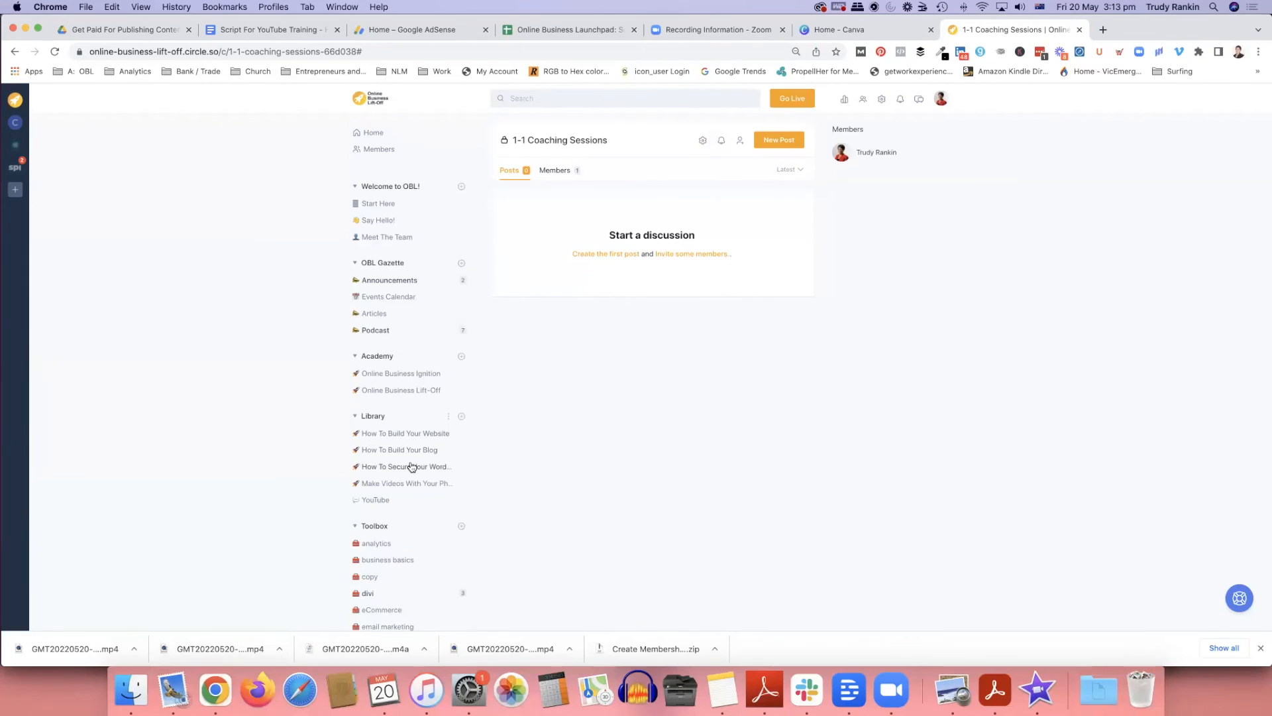
- Edit the Silver Access space group to add a community member as its moderator, and save the group
{"action": "scroll", "coordinate": [415, 467], "scroll_direction": "down", "scroll_amount": 5}
{"action": "scroll", "coordinate": [412, 467], "scroll_direction": "down", "scroll_amount": 8}
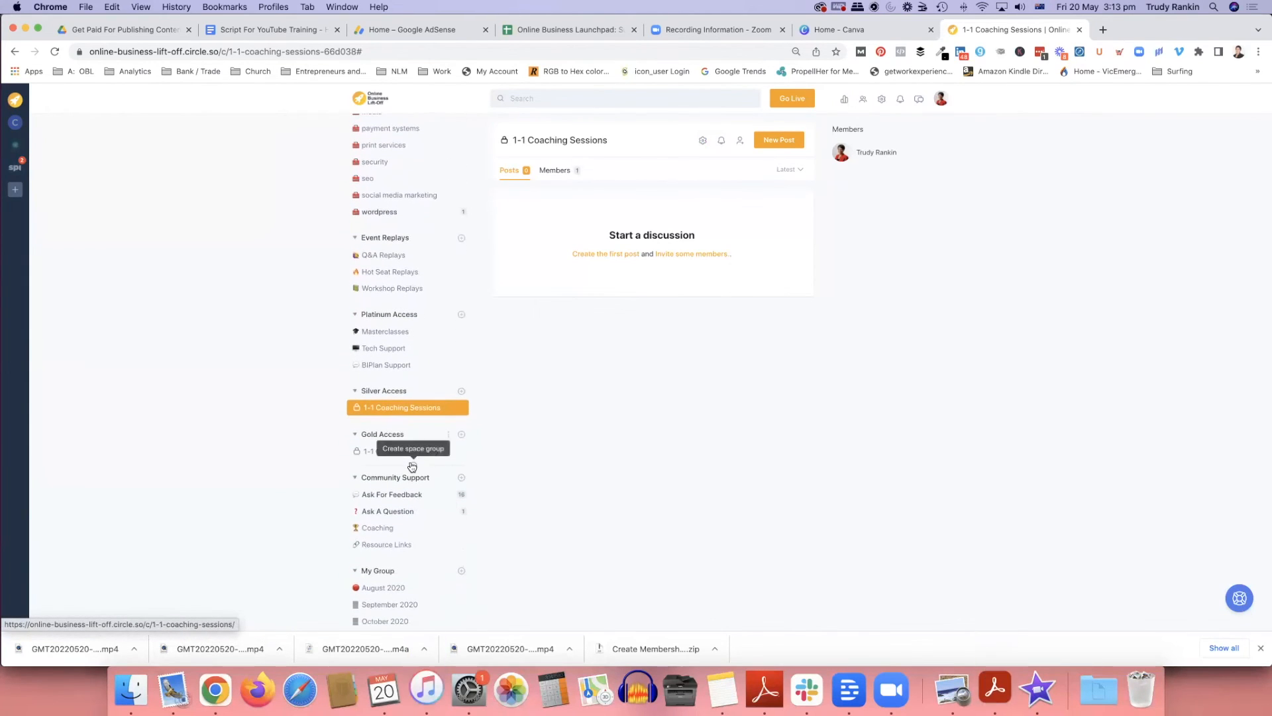
{"action": "left_click", "coordinate": [384, 392]}
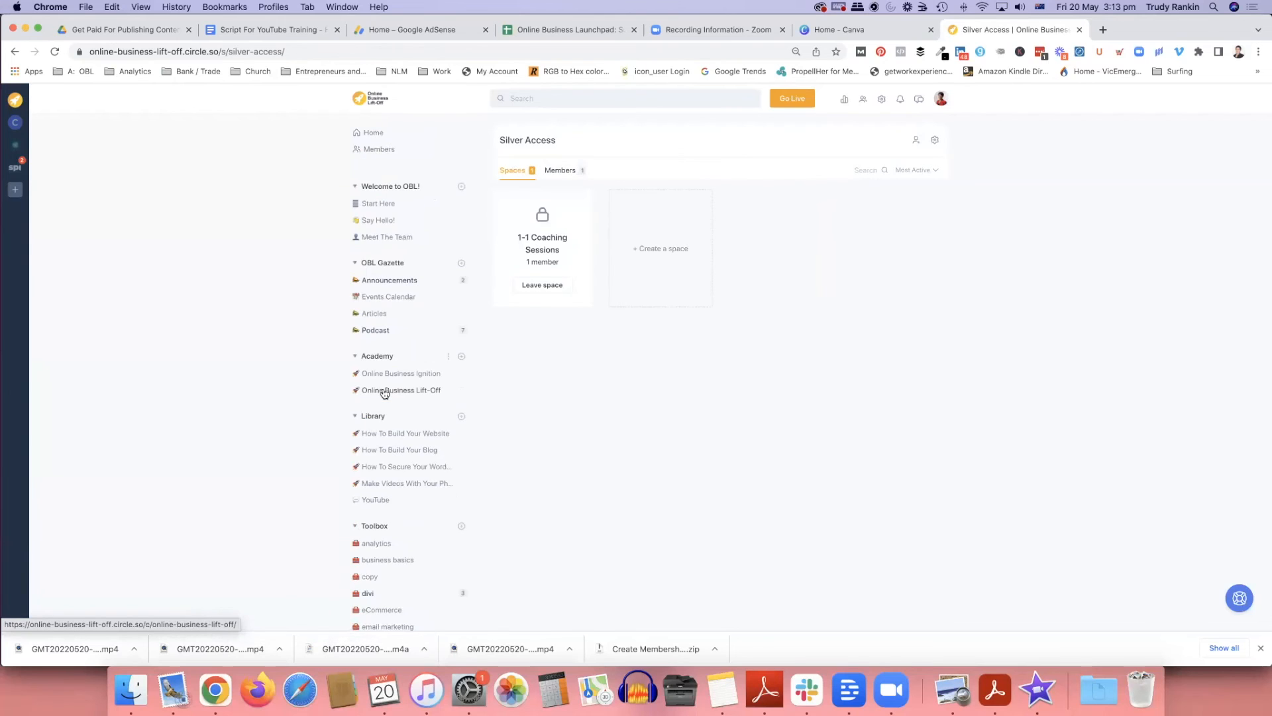
{"action": "scroll", "coordinate": [384, 393], "scroll_direction": "down", "scroll_amount": 10}
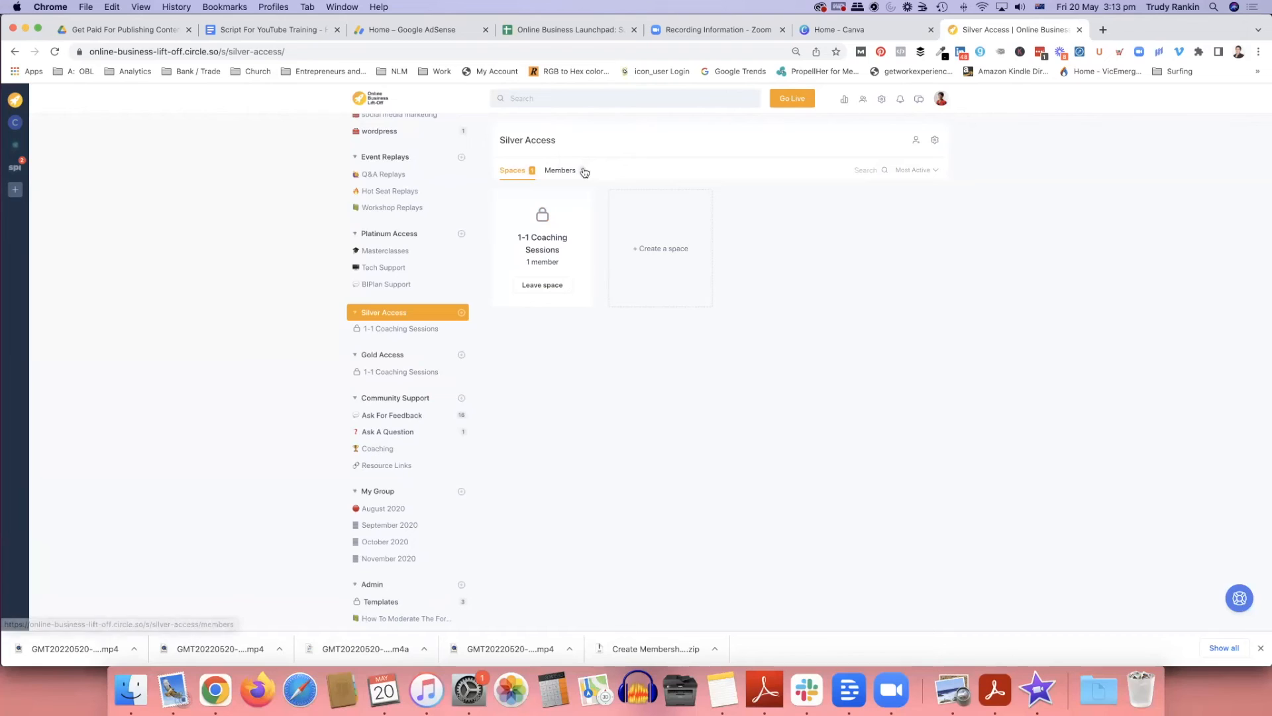
{"action": "left_click", "coordinate": [935, 142]}
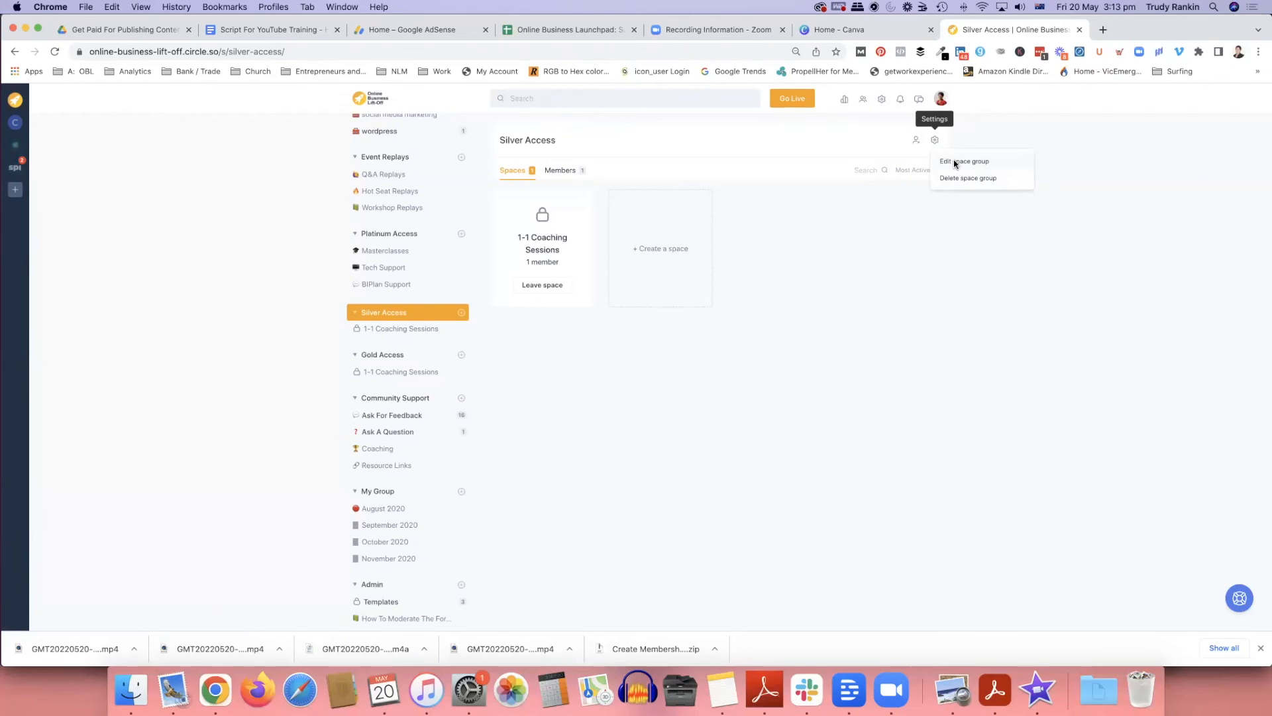
{"action": "left_click", "coordinate": [954, 162]}
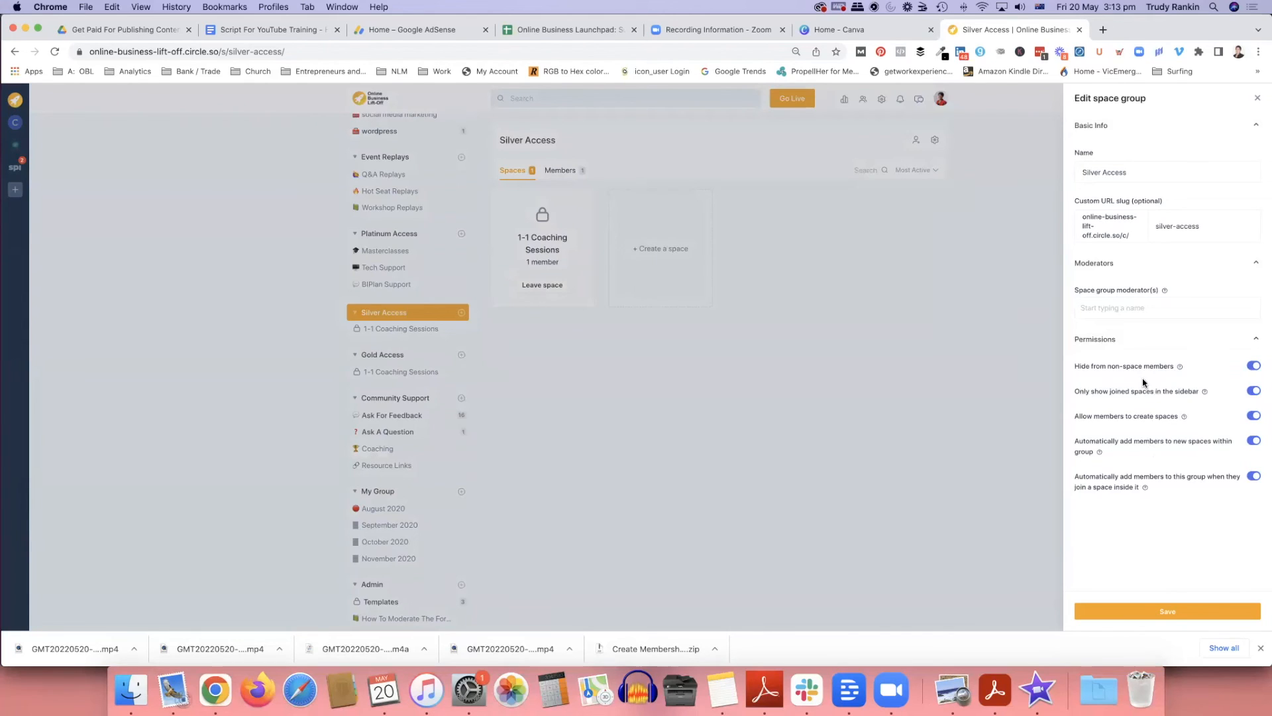
{"action": "left_click", "coordinate": [1123, 308]}
{"action": "type", "text": "Brend"}
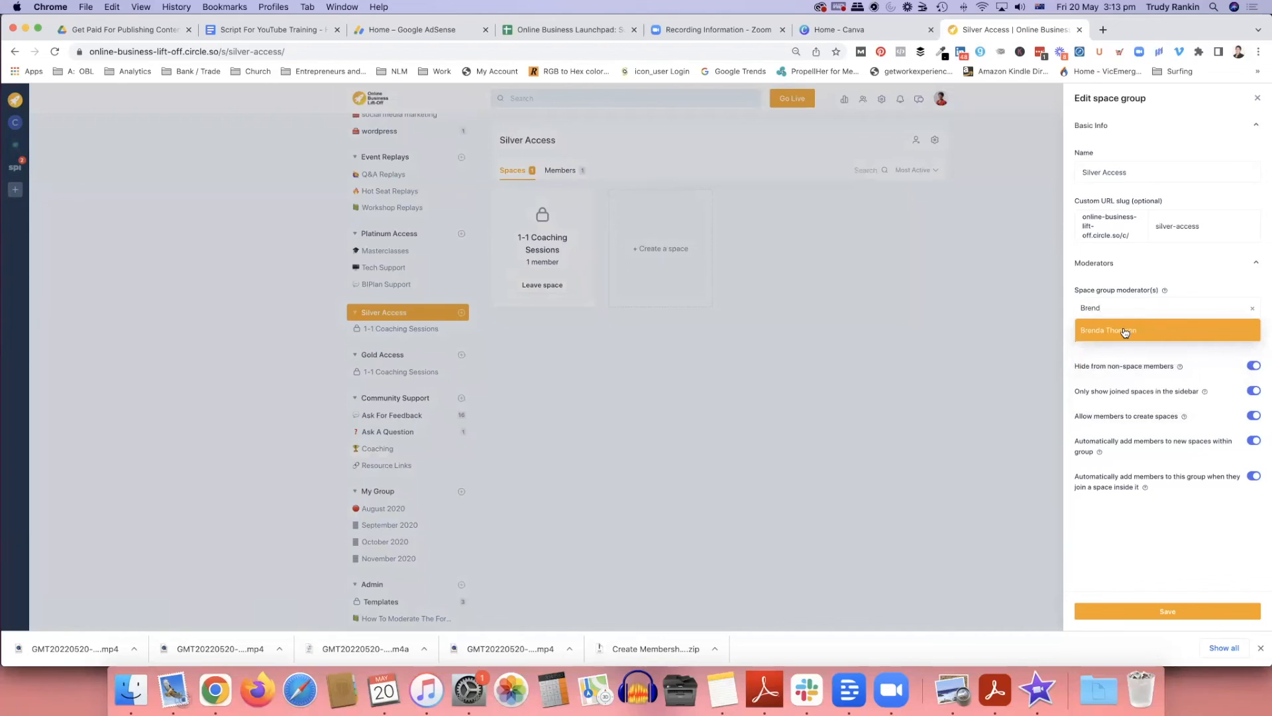
{"action": "left_click", "coordinate": [1124, 331]}
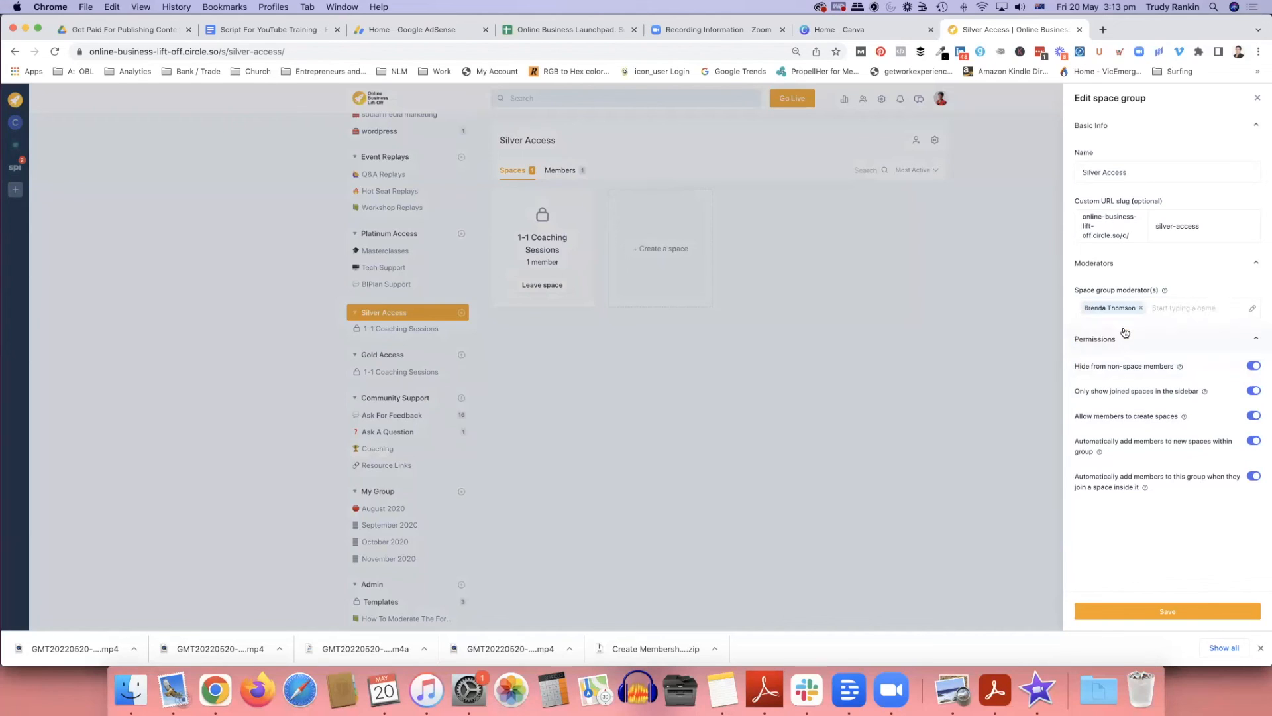
{"action": "left_click", "coordinate": [1150, 313]}
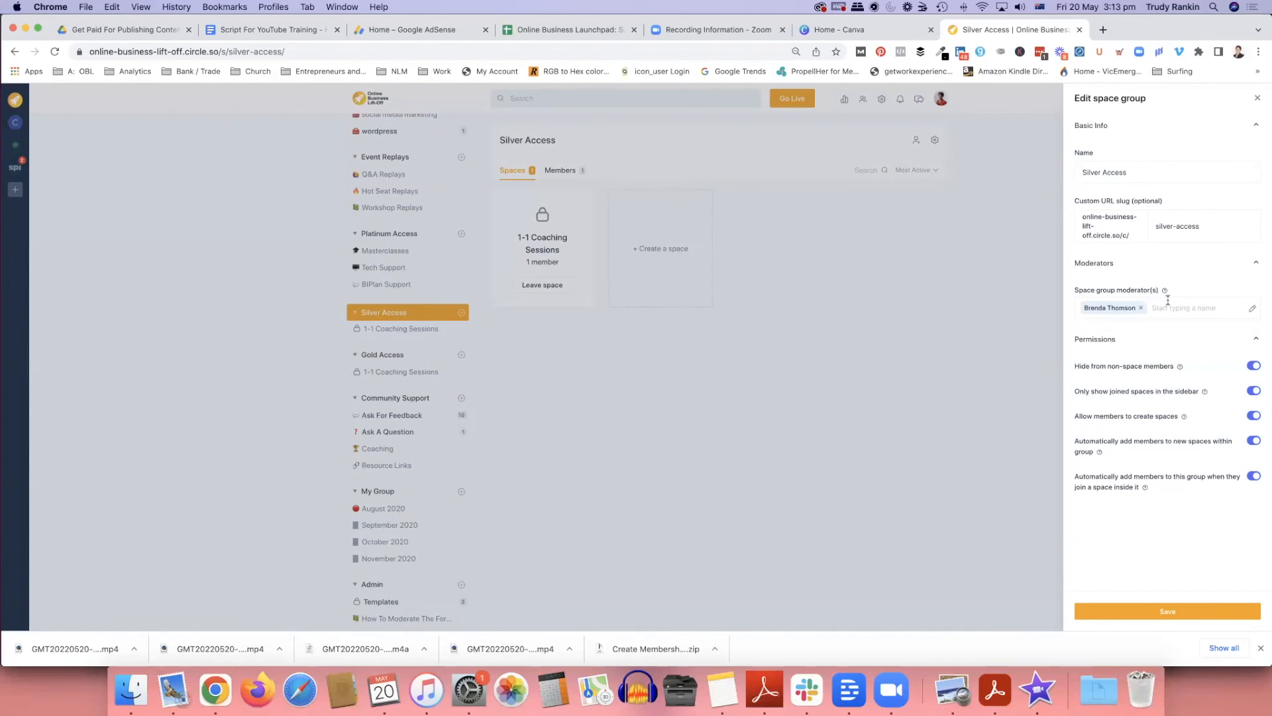
{"action": "left_click", "coordinate": [1169, 612]}
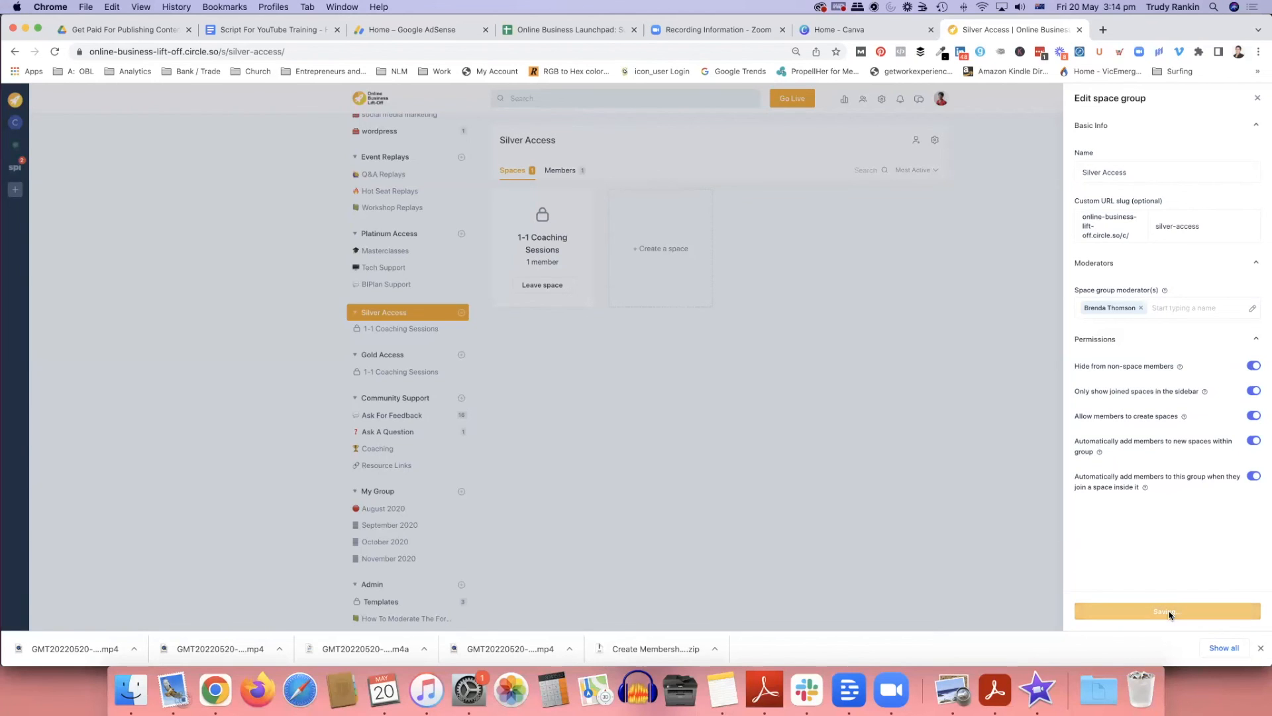